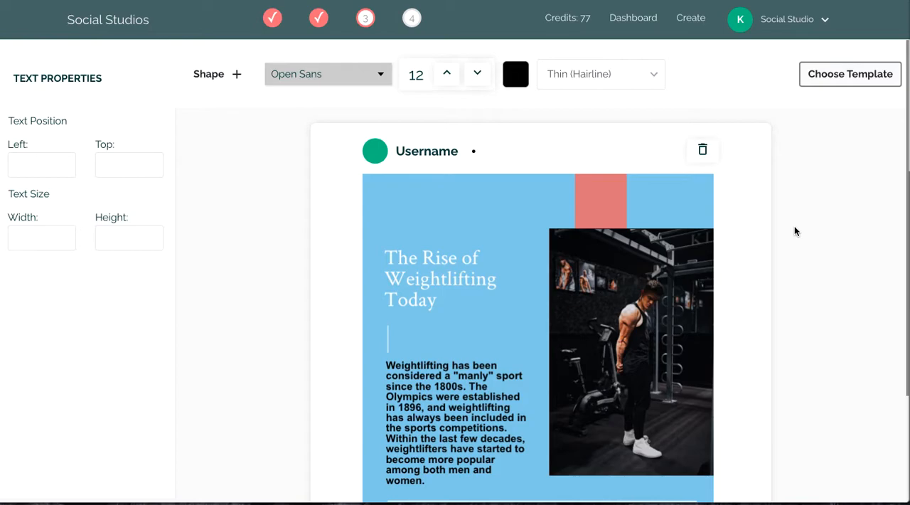
Examine the generated weightlifting post, including its heading, body text, photo, caption and hashtags.
scroll(794, 228, "up", 1)
scroll(438, 304, "down", 1)
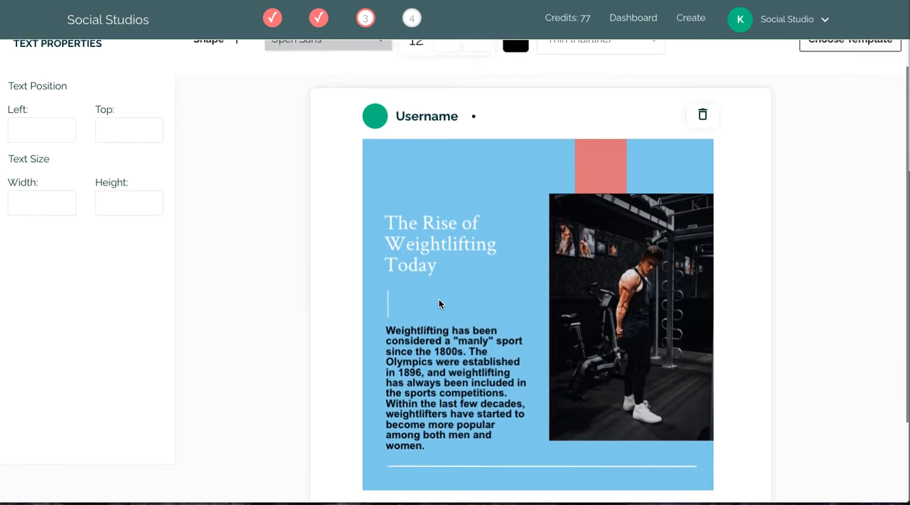
scroll(438, 303, "down", 1)
scroll(438, 304, "up", 2)
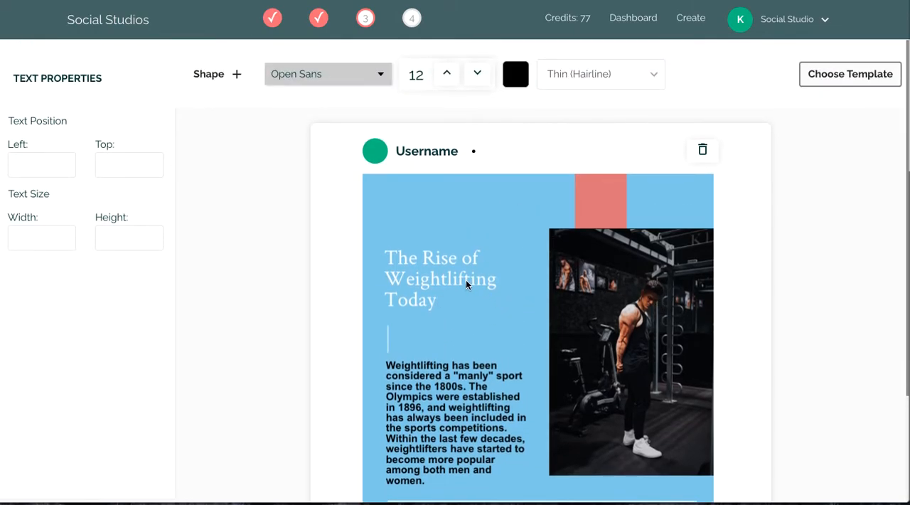
scroll(473, 342, "down", 2)
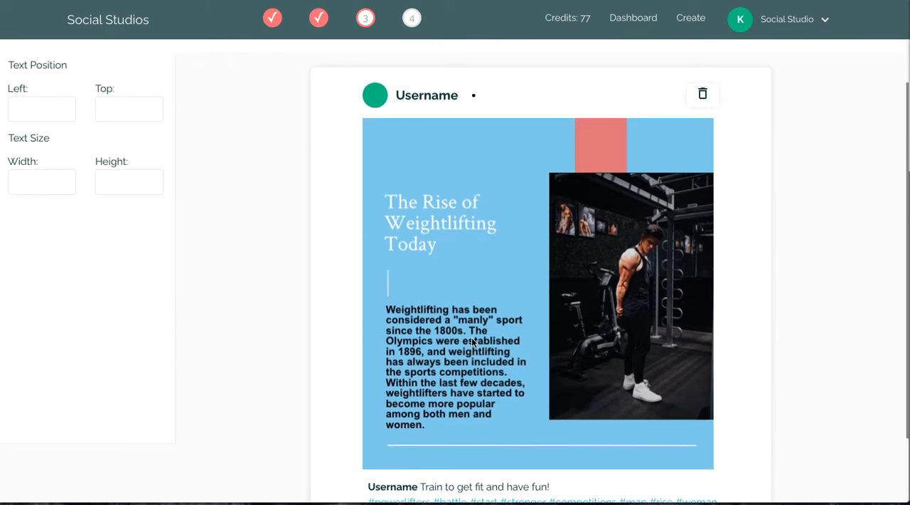
scroll(473, 342, "up", 2)
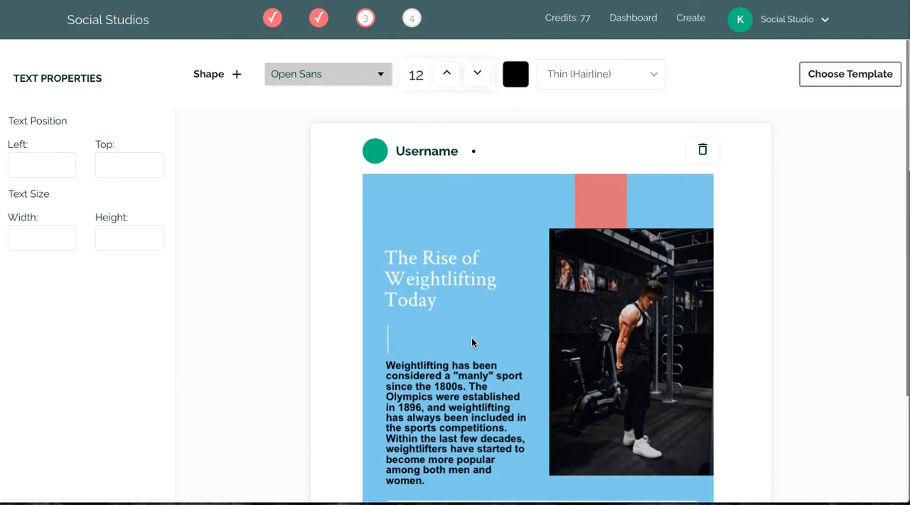
scroll(526, 254, "down", 4)
scroll(527, 254, "up", 4)
scroll(726, 164, "down", 1)
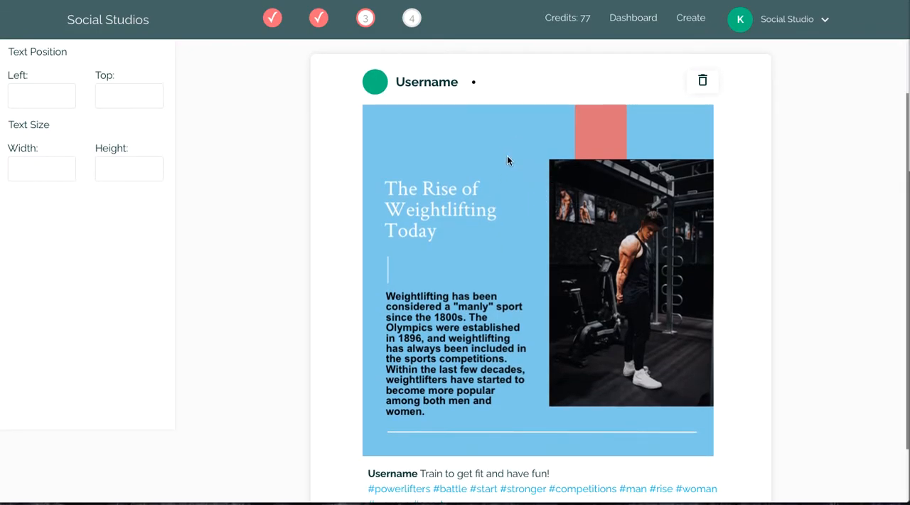
scroll(507, 160, "up", 1)
scroll(541, 274, "down", 1)
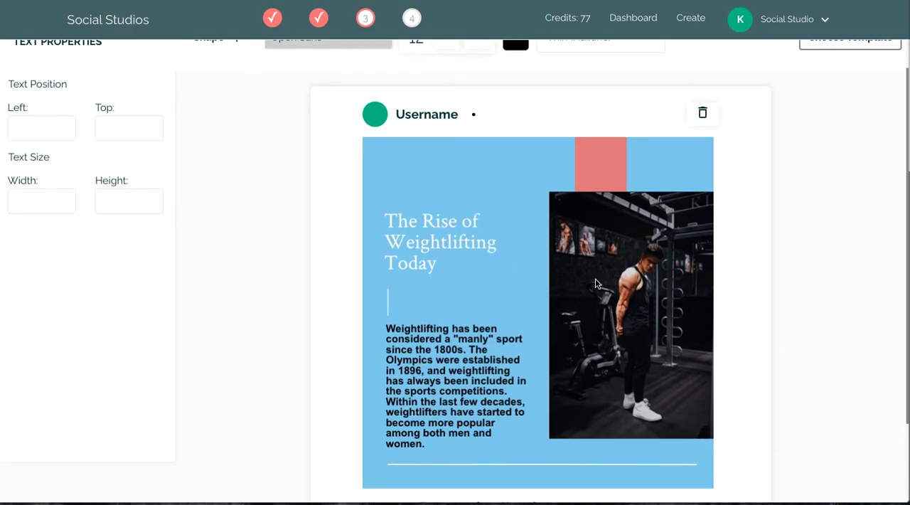
Switch the post to the light-blue template with a tall photo beside the text and dark-blue accent blocks.
scroll(595, 278, "up", 1)
left_click(839, 76)
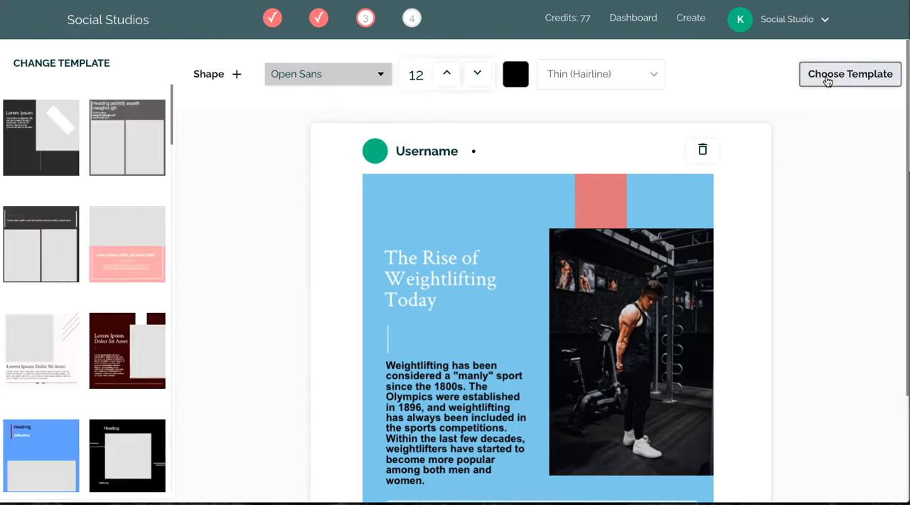
scroll(104, 245, "down", 5)
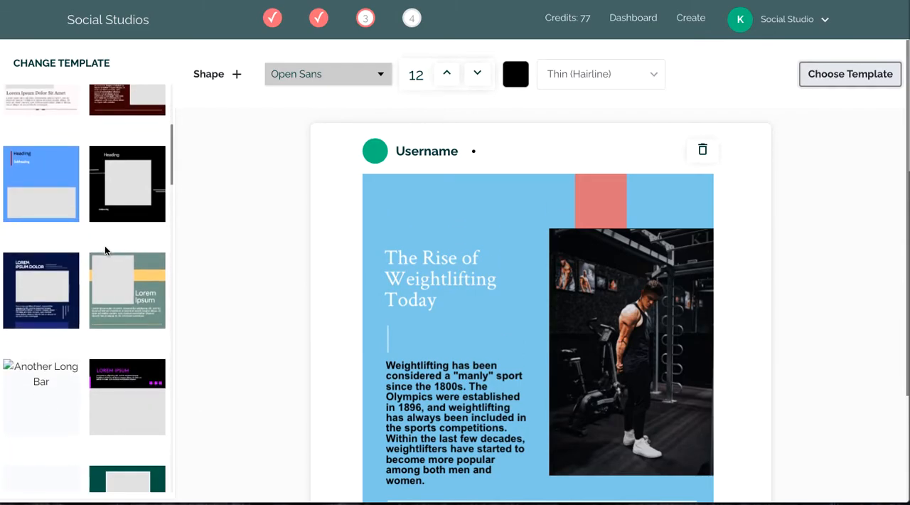
scroll(105, 245, "down", 1)
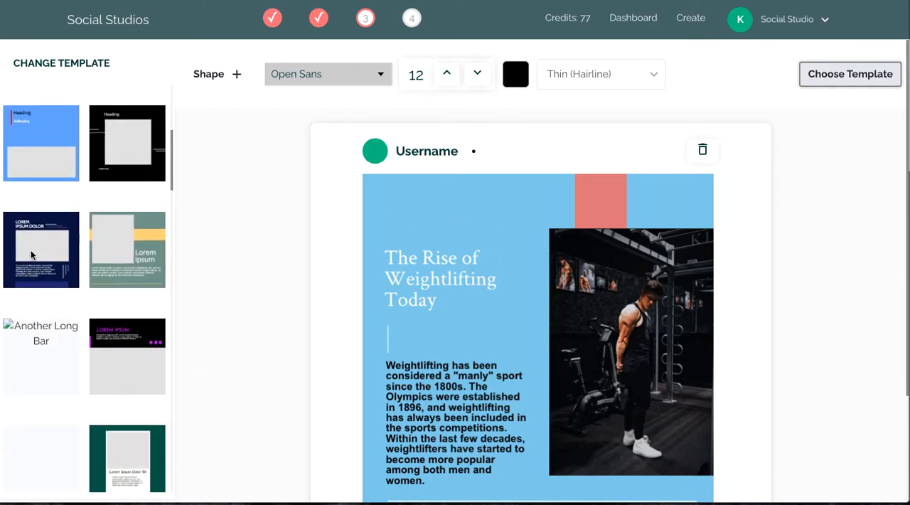
scroll(30, 254, "down", 2)
scroll(30, 250, "down", 4)
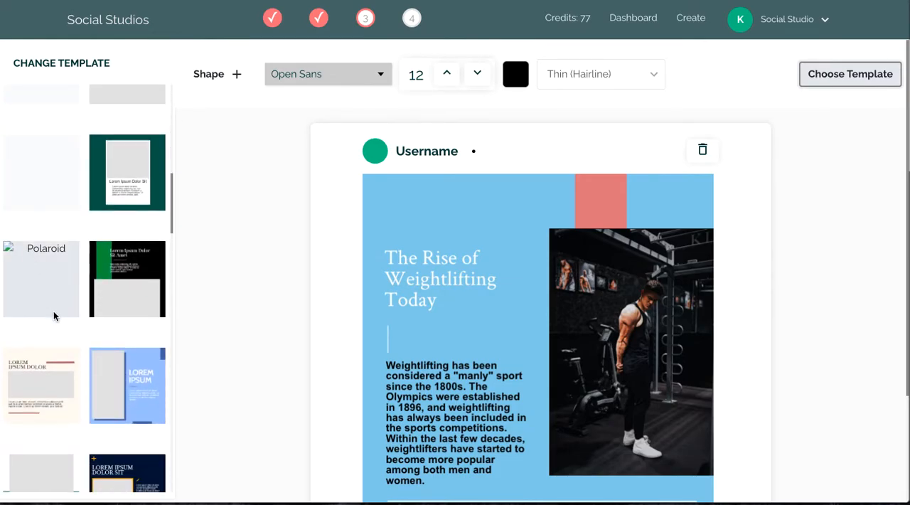
left_click(124, 387)
Reduce the font size of the heading "The Rise of Weightlifting Today" to 27.
scroll(715, 315, "down", 2)
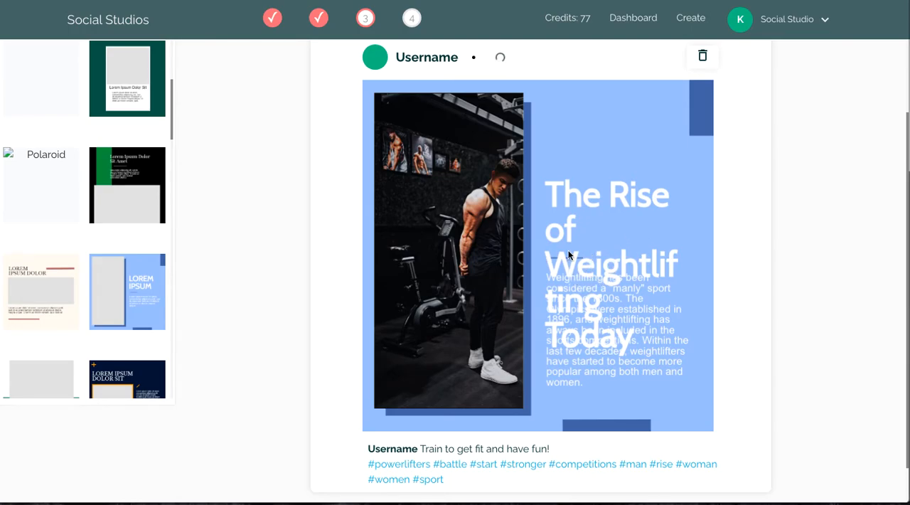
scroll(571, 263, "up", 1)
left_click_drag(568, 268, 565, 170)
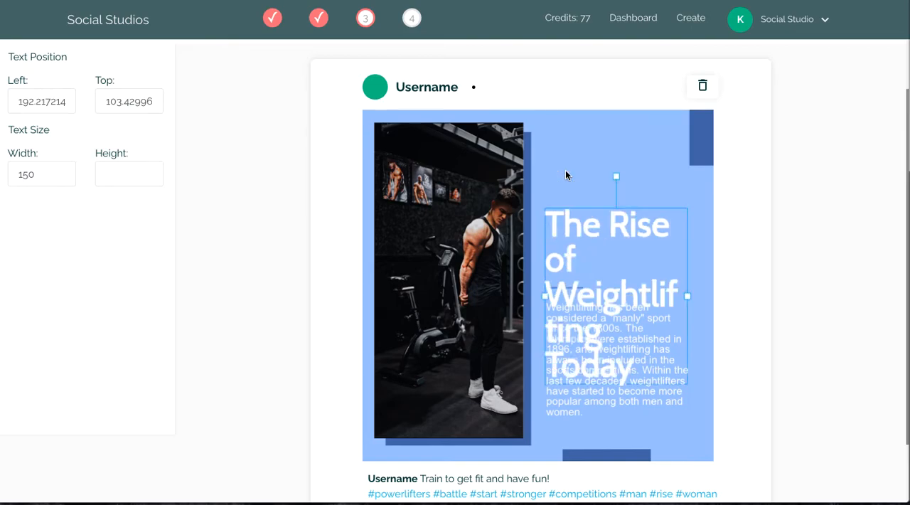
scroll(441, 133, "up", 1)
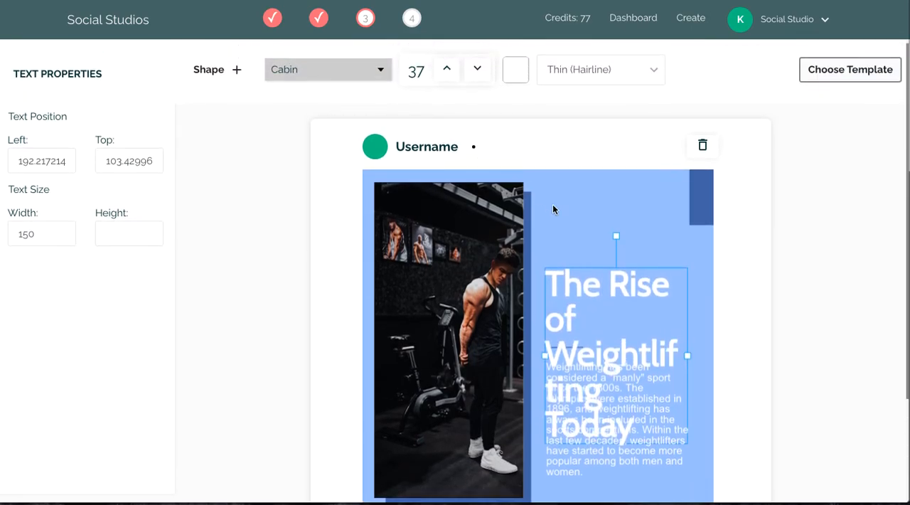
left_click(477, 69)
left_click(478, 68)
left_click(478, 68)
left_click(478, 68)
left_click(478, 69)
left_click(478, 68)
left_click(478, 68)
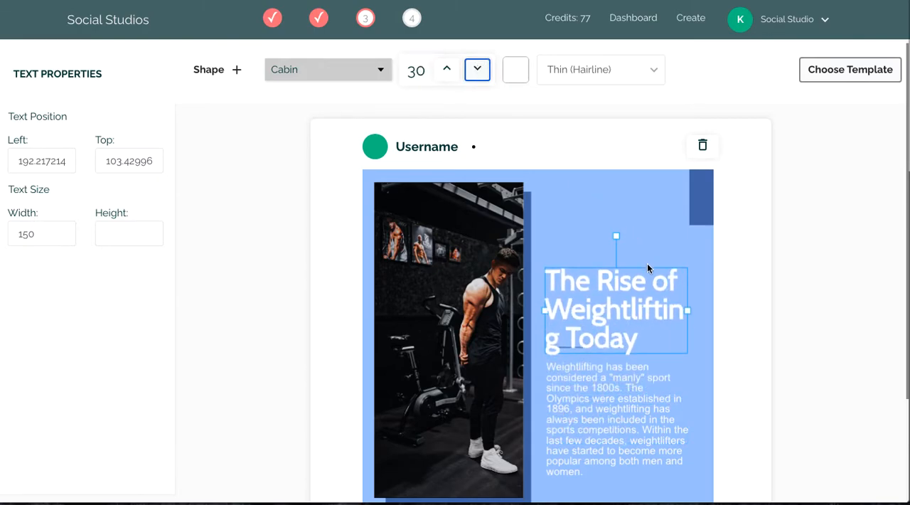
left_click(478, 69)
left_click(478, 69)
left_click(478, 69)
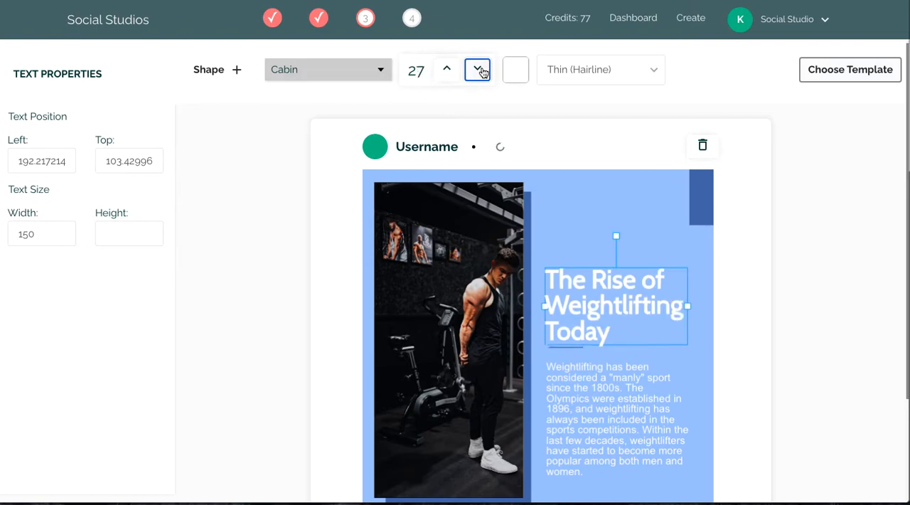
Move the heading up, away from the short divider line, to about 191.5 left and 81.4 top.
left_click_drag(595, 313, 593, 280)
scroll(605, 335, "down", 1)
left_click_drag(602, 200, 600, 178)
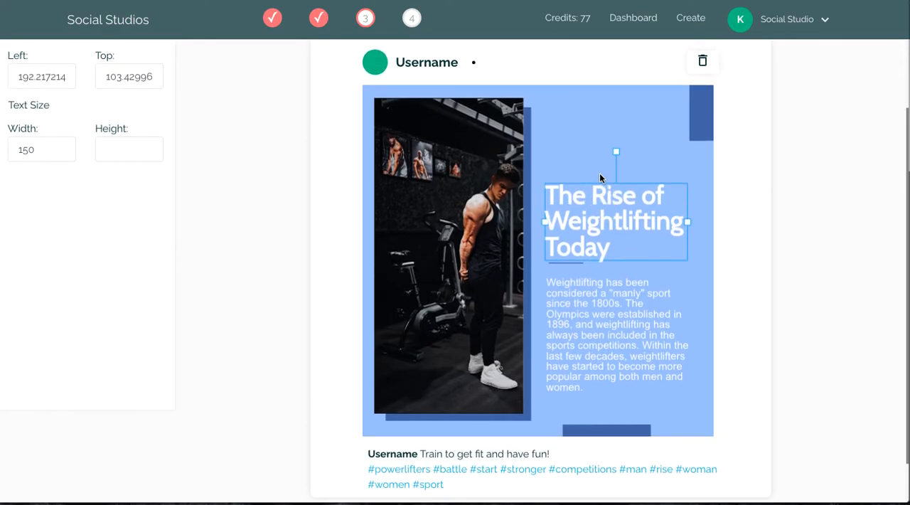
scroll(527, 149, "up", 1)
left_click(592, 187)
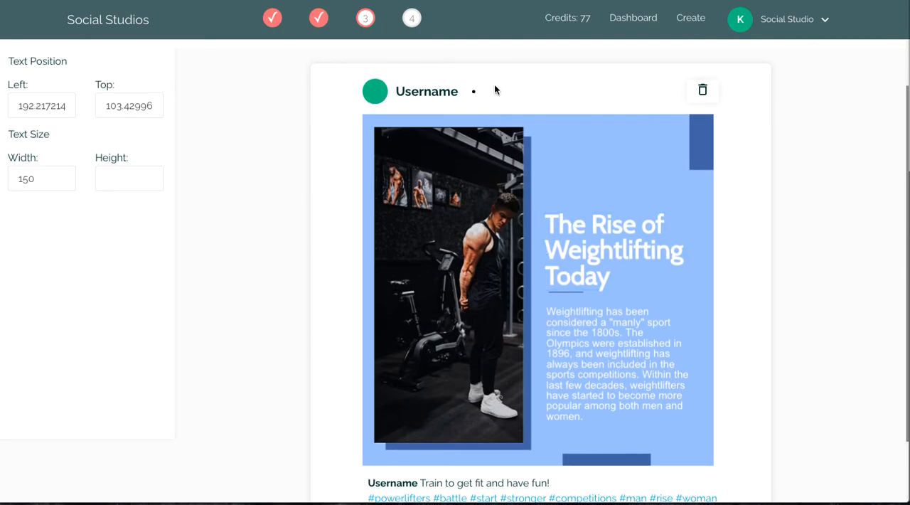
left_click_drag(588, 239, 587, 218)
left_click(559, 162)
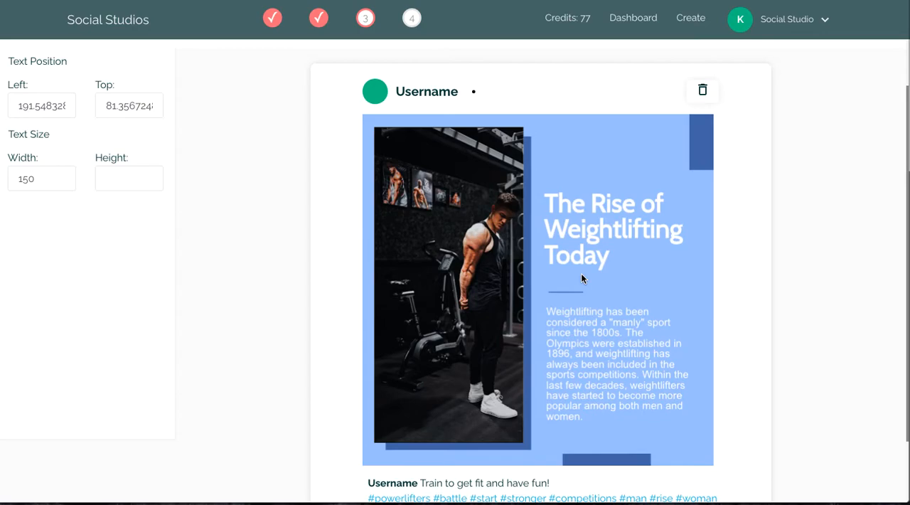
Change the body paragraph's text colour to black (RGB 0, 0, 0).
scroll(581, 273, "down", 1)
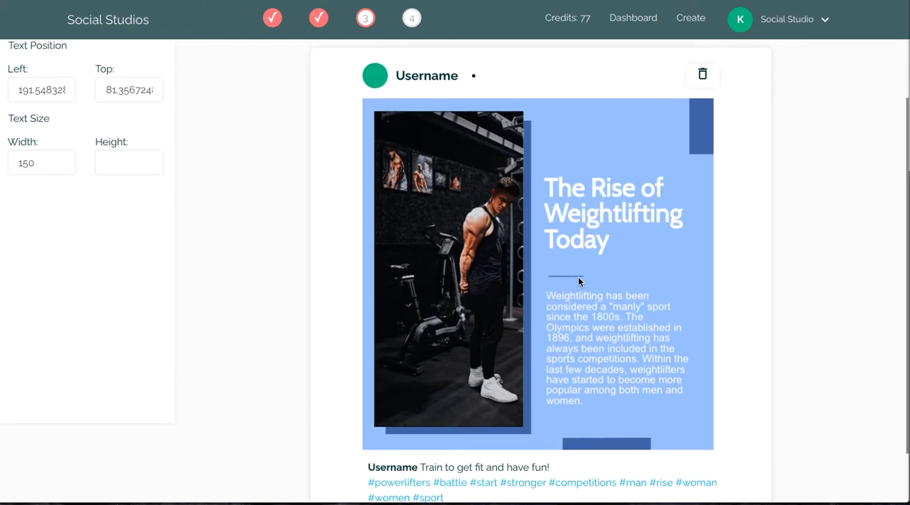
scroll(738, 233, "up", 2)
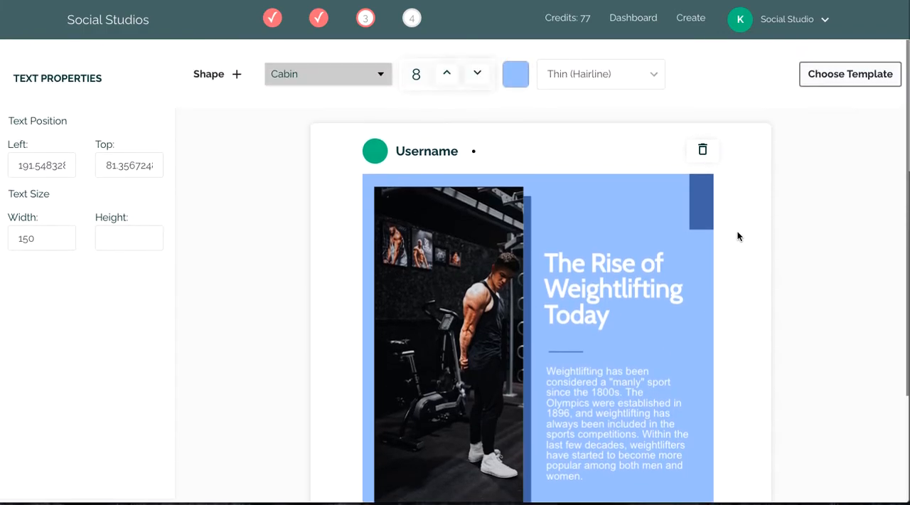
scroll(281, 257, "down", 2)
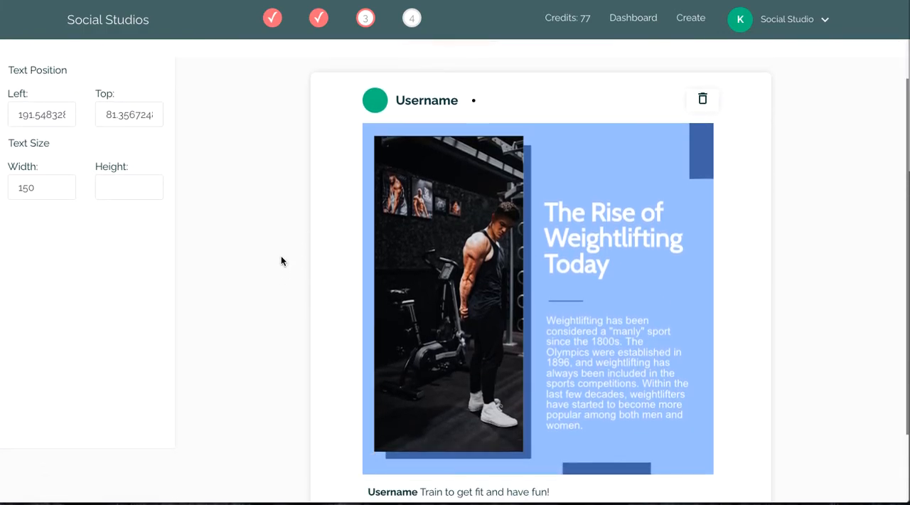
left_click(580, 347)
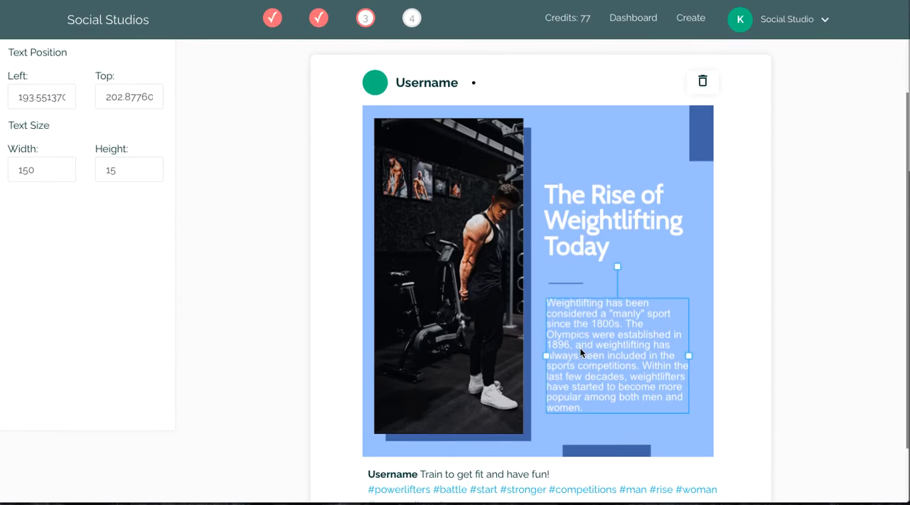
scroll(633, 325, "up", 2)
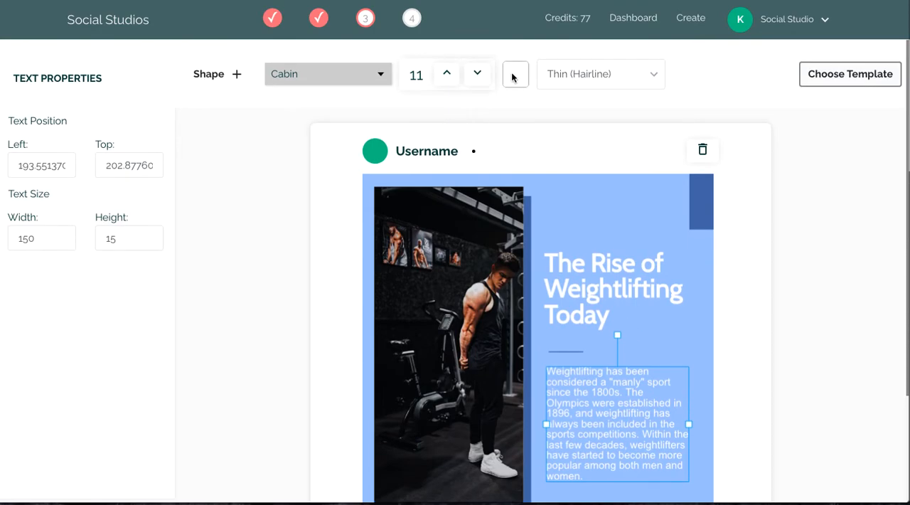
left_click(514, 74)
left_click_drag(578, 156, 507, 177)
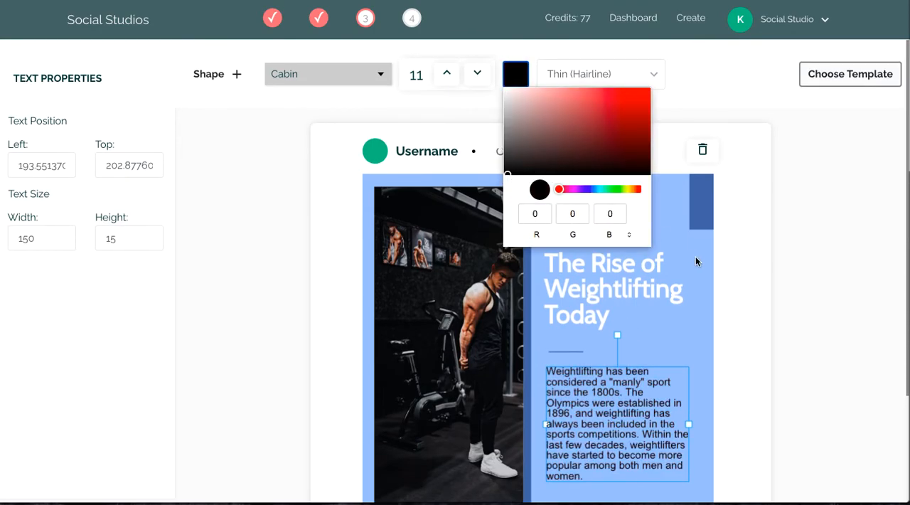
left_click(697, 290)
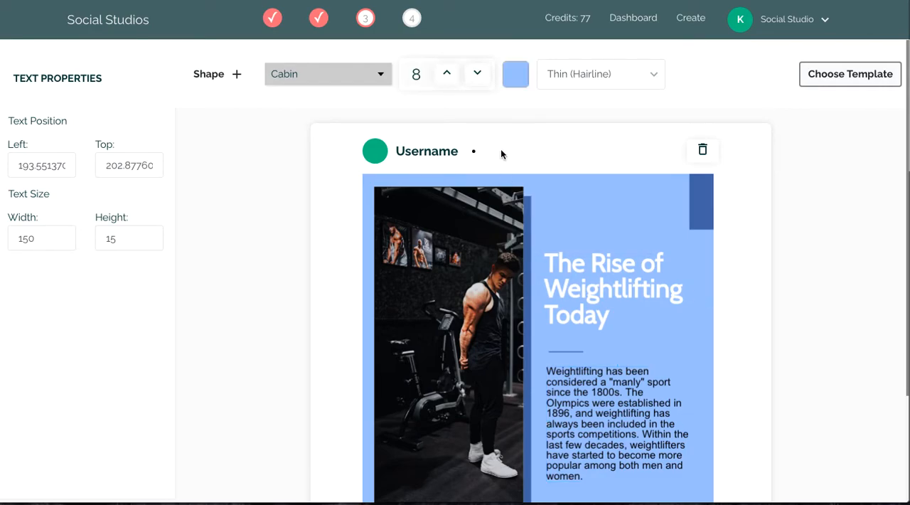
Set the body paragraph's font weight to Extra Bold (Ultra Bold).
scroll(669, 209, "down", 1)
left_click(611, 370)
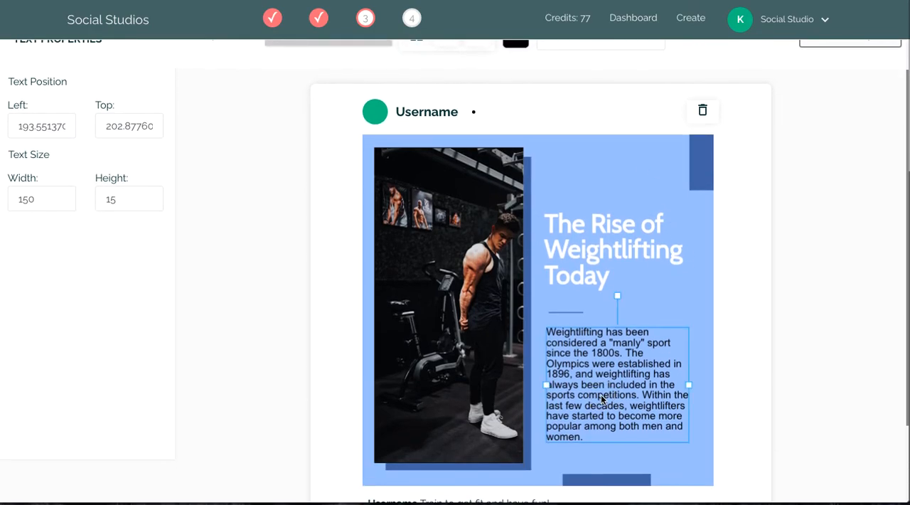
scroll(617, 200, "up", 1)
left_click(603, 74)
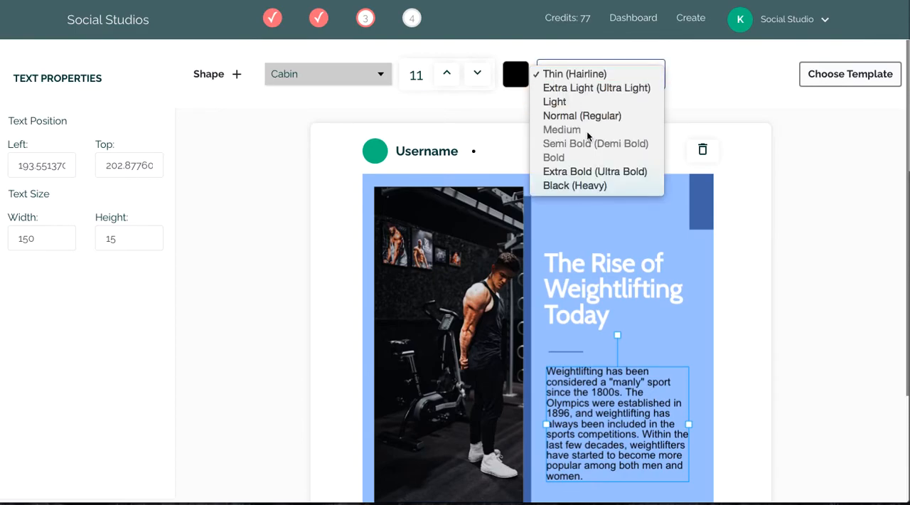
left_click(578, 172)
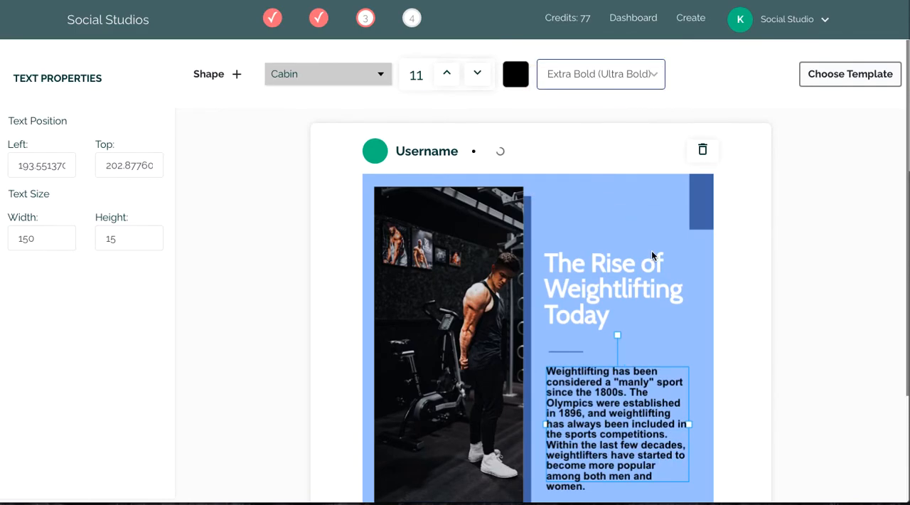
Add "++" at the end of the body paragraph, after "women.".
scroll(654, 258, "down", 1)
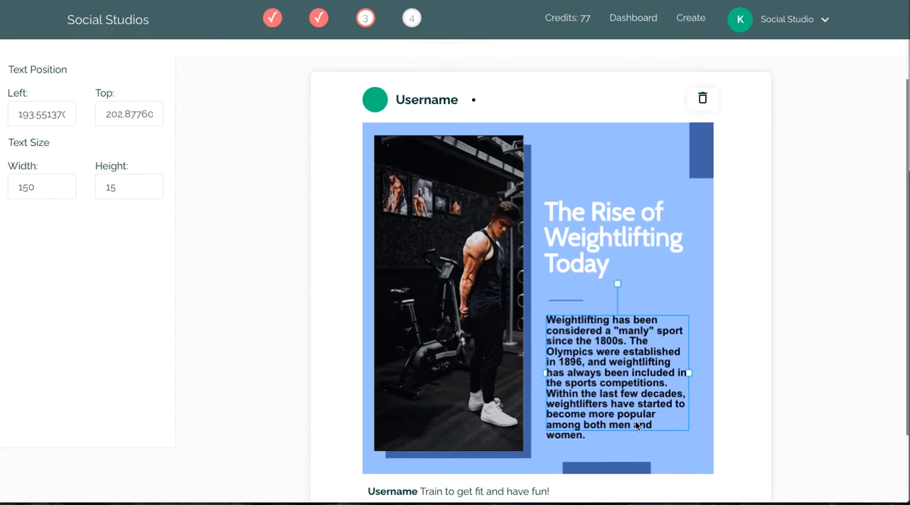
double_click(648, 417)
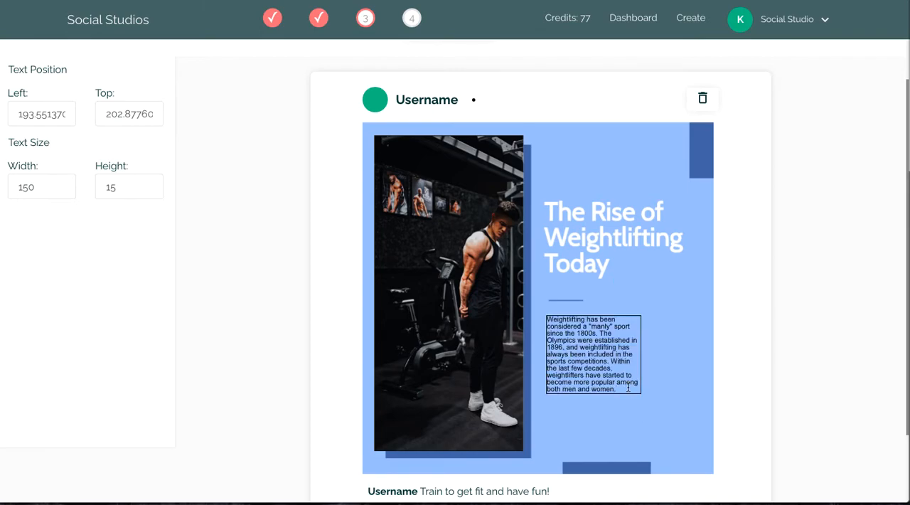
type("++")
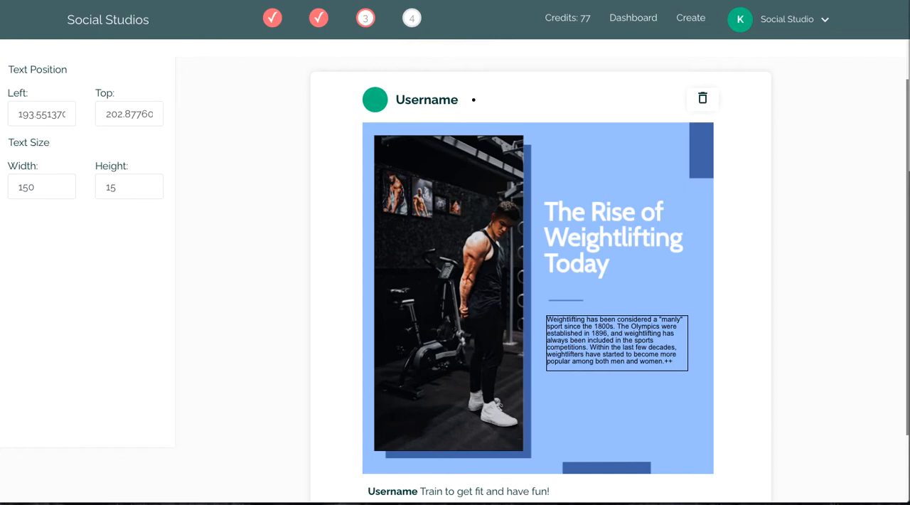
key("Return")
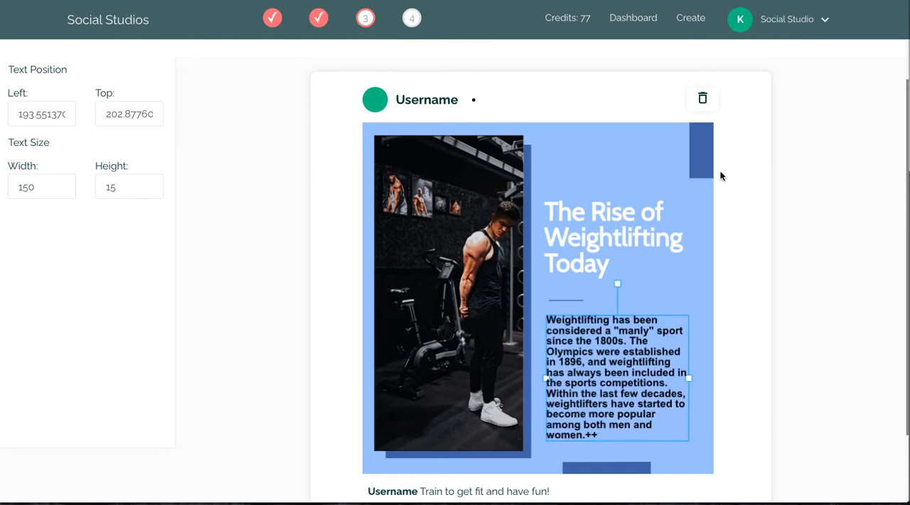
Slightly enlarge the dark-blue rectangle in the design's upper-right corner by extending its lower-left corner outward.
left_click(697, 171)
left_click(606, 467)
left_click(528, 411)
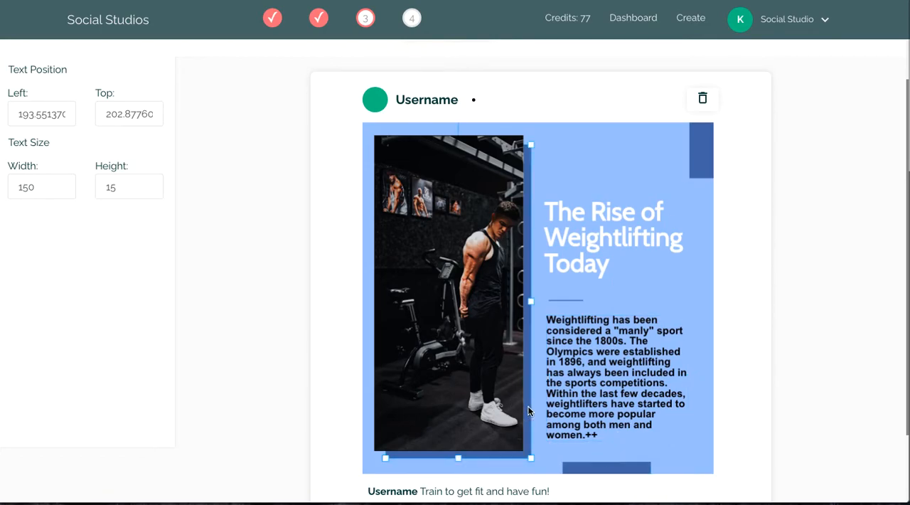
left_click(700, 174)
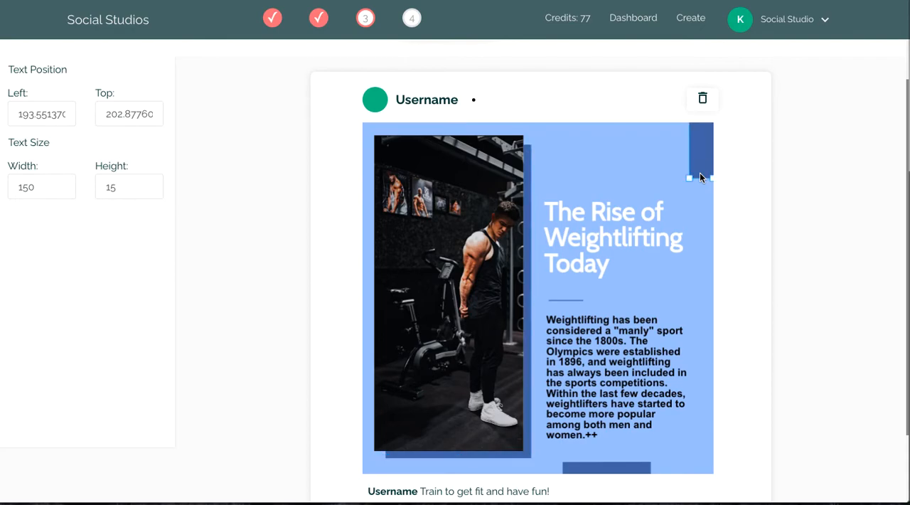
left_click_drag(689, 179, 680, 187)
scroll(541, 160, "up", 1)
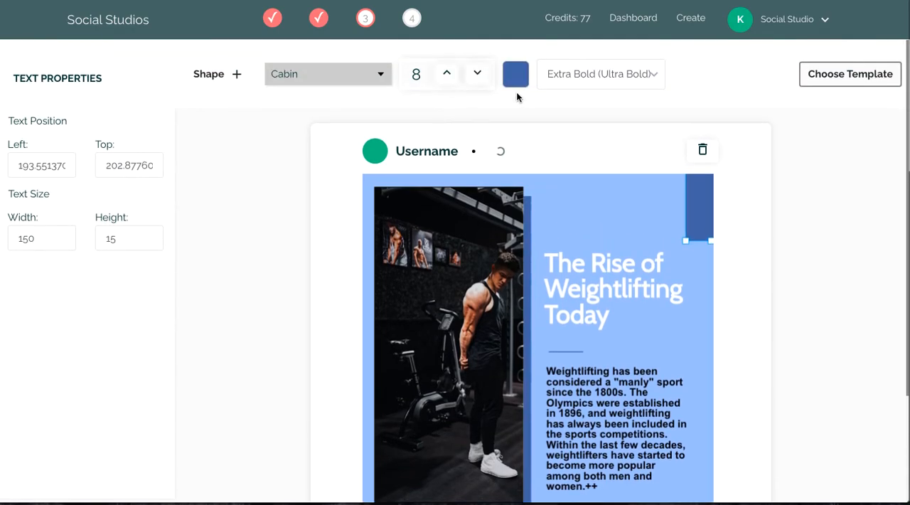
Recolour the dark-blue rectangle in the design's upper-right corner to magenta.
left_click(517, 74)
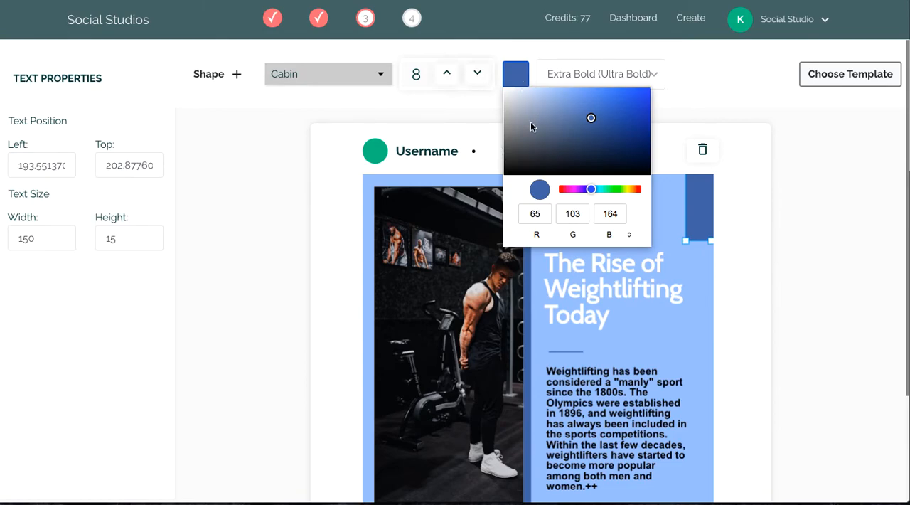
left_click(566, 189)
left_click(703, 293)
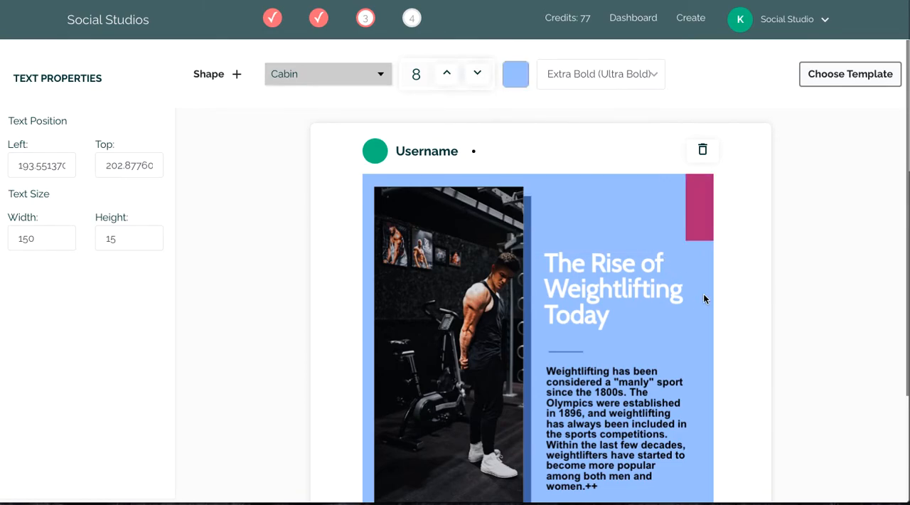
Select the post's gym photo and open the online image library to upload a custom image.
scroll(703, 291, "down", 3)
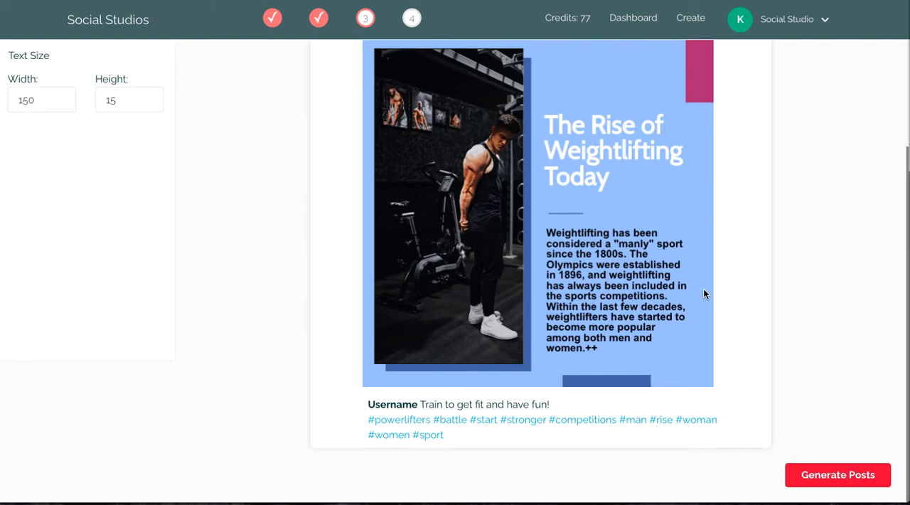
scroll(703, 294, "up", 1)
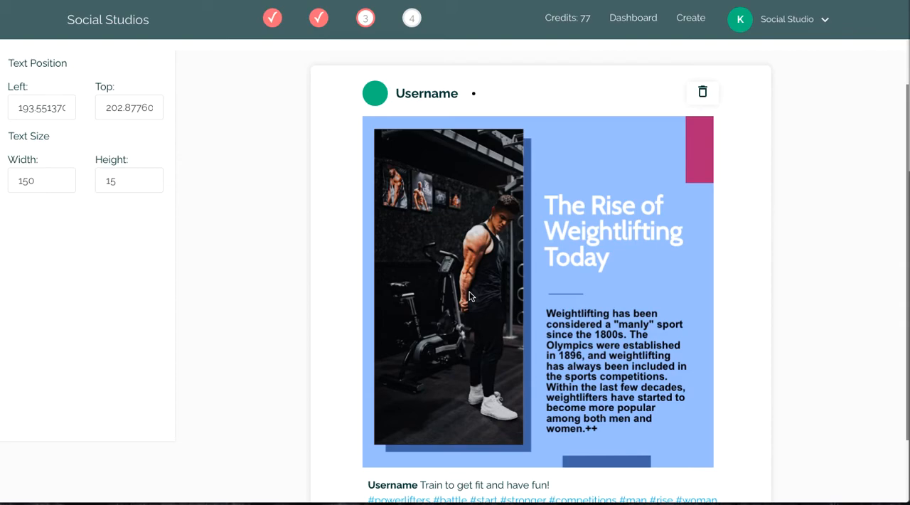
left_click(418, 202)
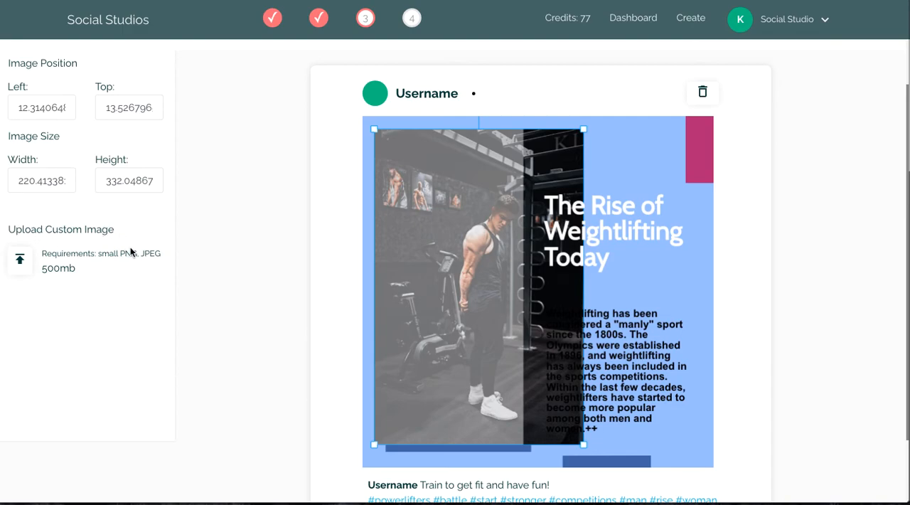
left_click(21, 263)
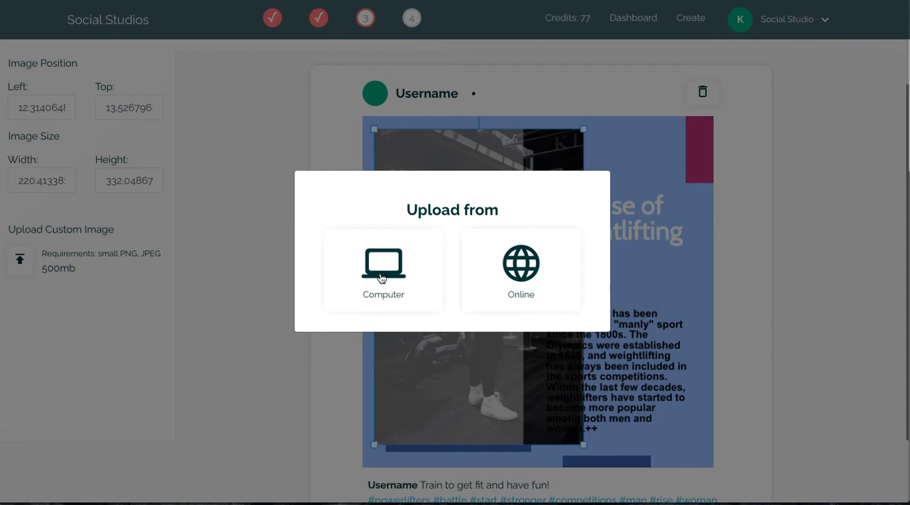
left_click(534, 267)
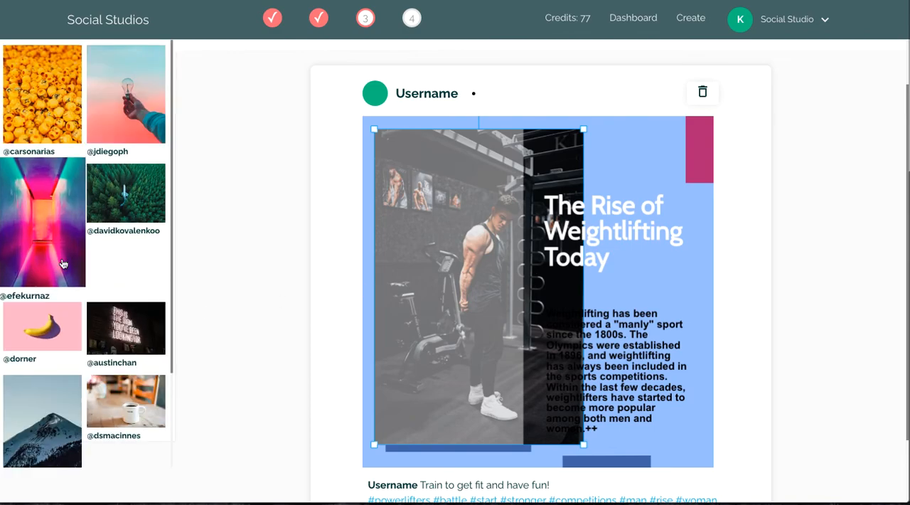
Search the online images for "weightlifting" and replace the gym photo with the picture of a man lifting kettlebells.
scroll(62, 263, "up", 1)
left_click(101, 69)
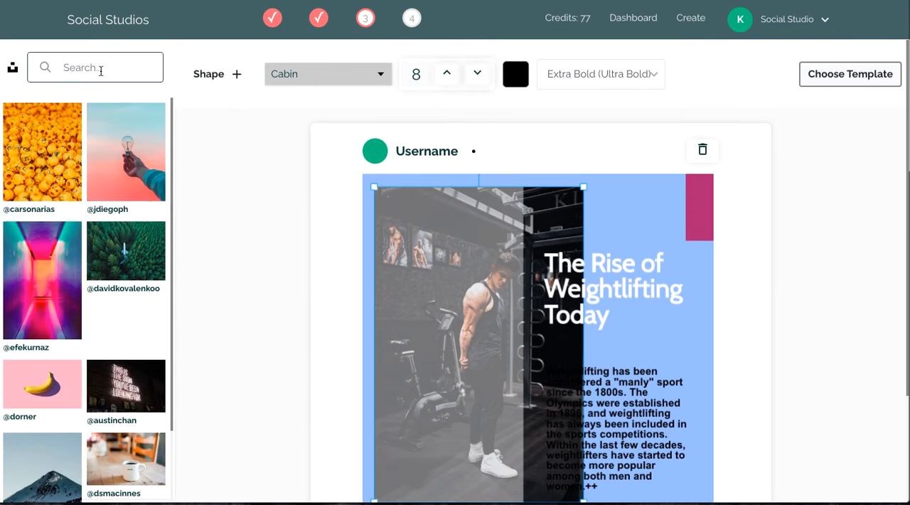
type("weightlifting")
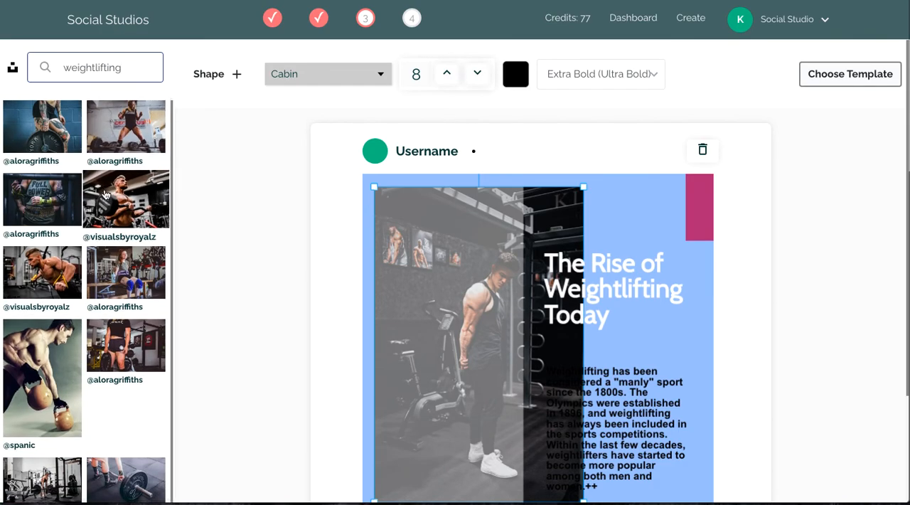
left_click(73, 356)
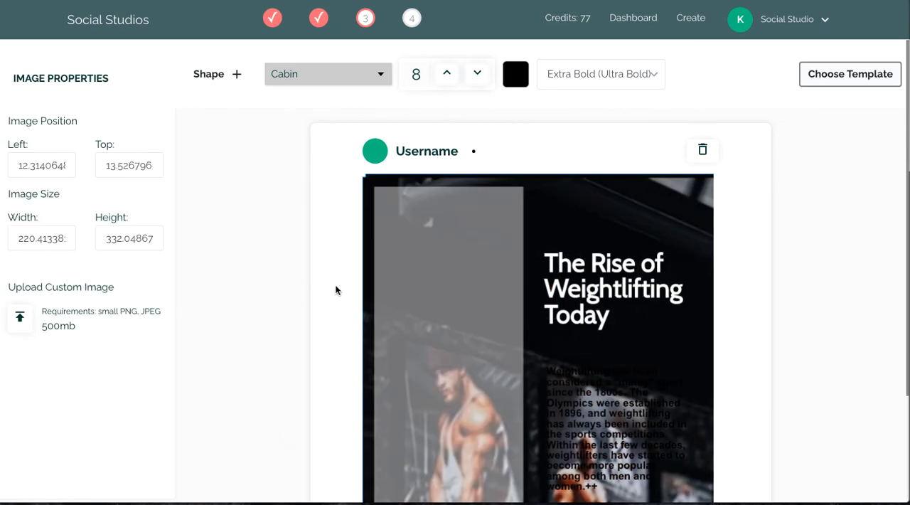
Shift the kettlebell photo leftward within its frame to a left position of about -44.5, bringing the man's head into the frame.
scroll(479, 297, "down", 3)
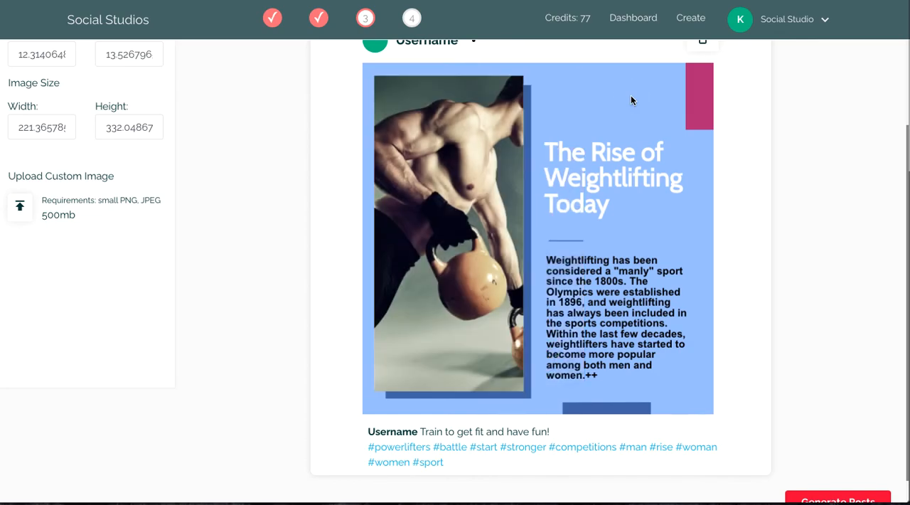
double_click(485, 159)
left_click_drag(489, 208, 437, 209)
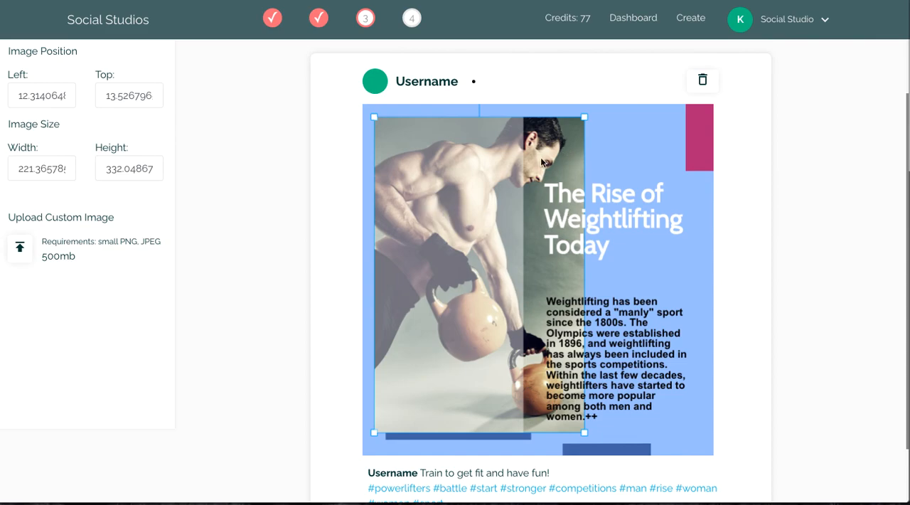
left_click_drag(562, 145, 504, 148)
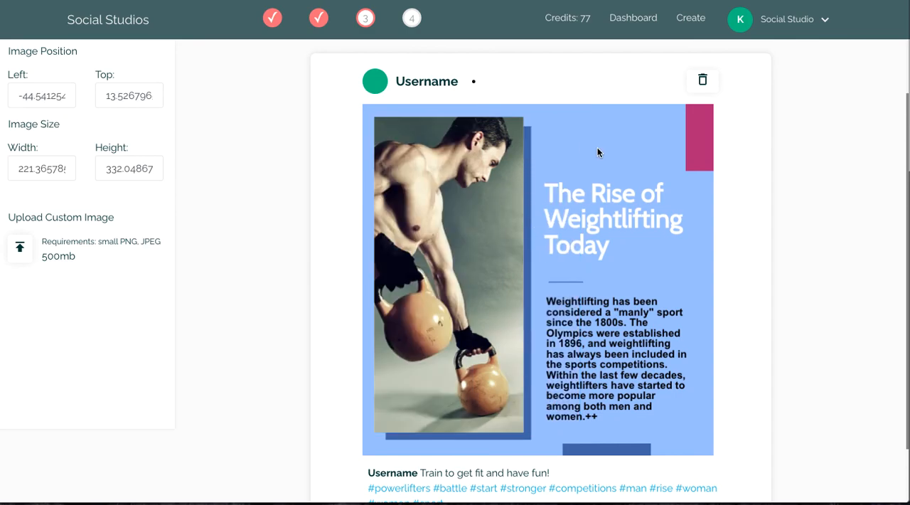
scroll(597, 151, "down", 1)
scroll(597, 152, "down", 1)
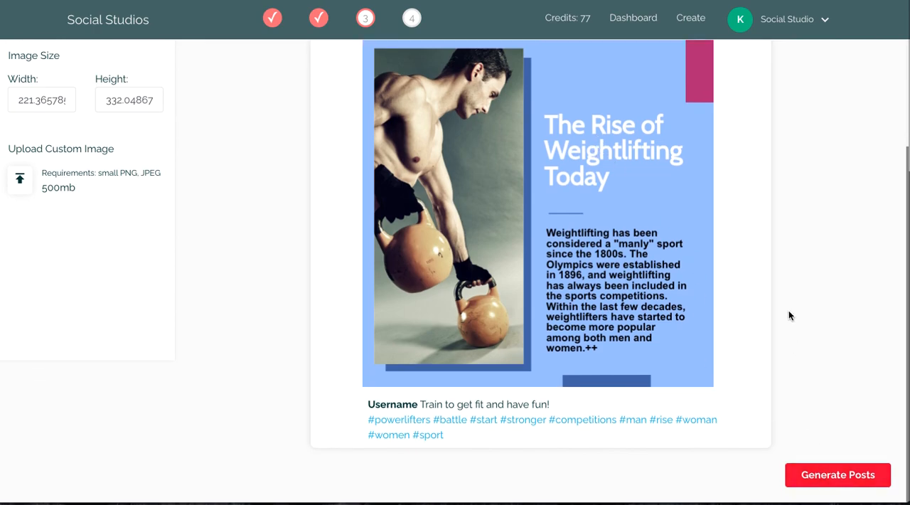
scroll(789, 311, "up", 4)
scroll(788, 312, "down", 4)
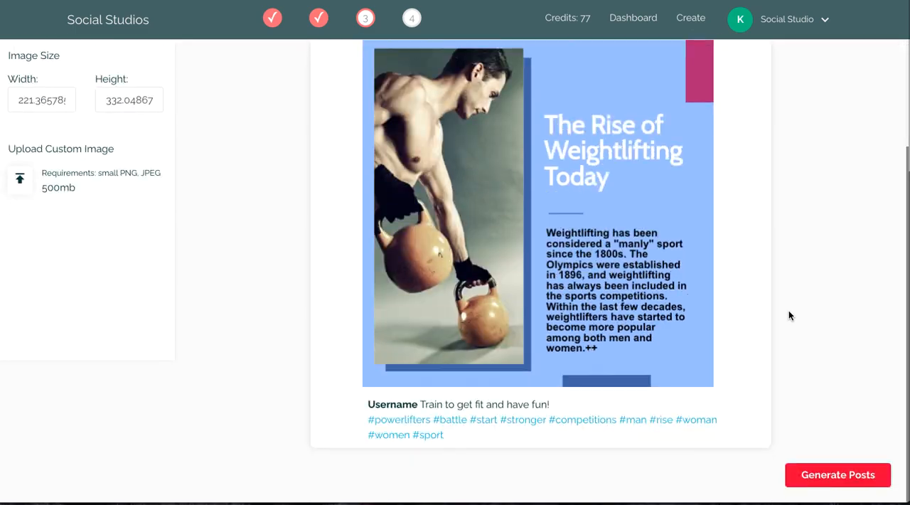